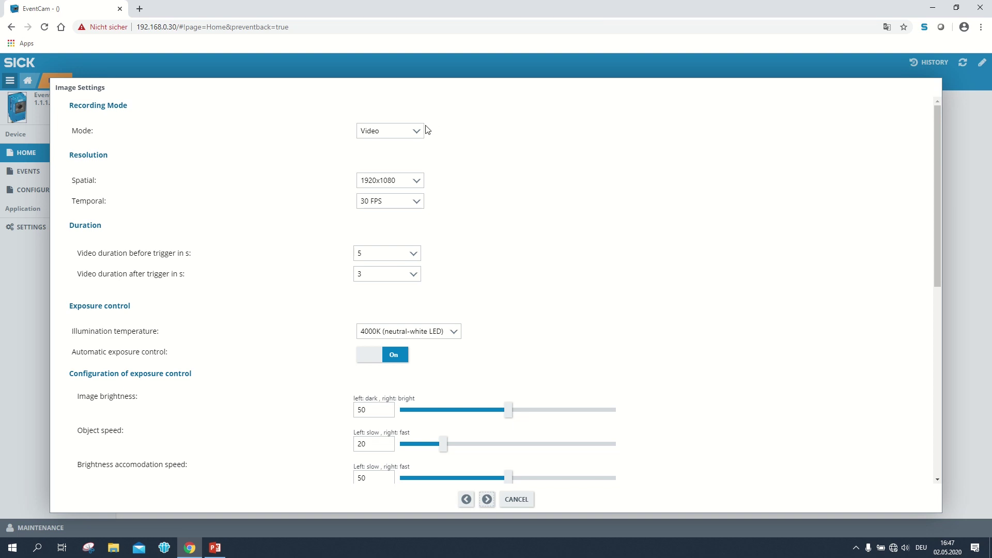
Keep Video recording mode and set spatial resolution to 800x600, which changes the frame rate to 65 FPS.
click(416, 131)
click(417, 132)
click(416, 182)
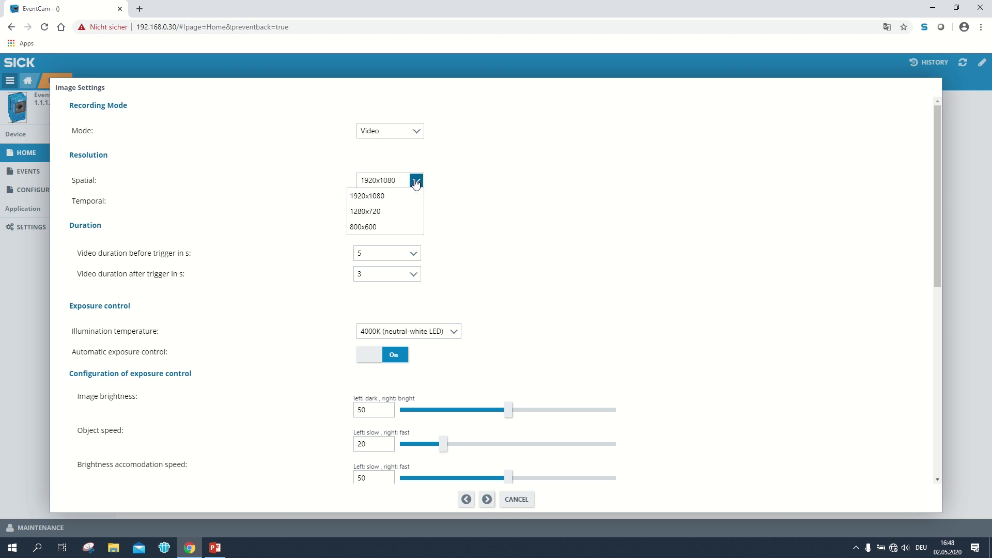
click(391, 227)
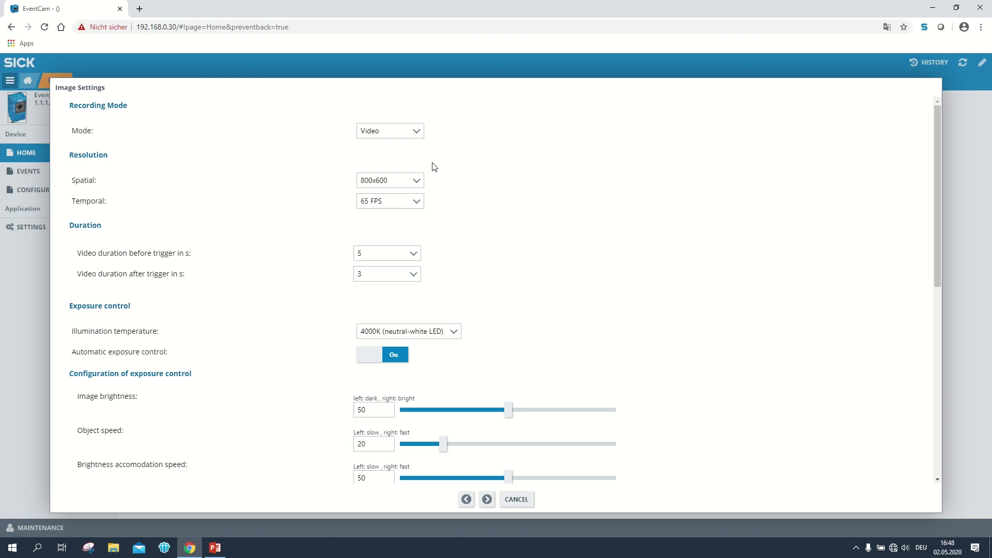
click(418, 135)
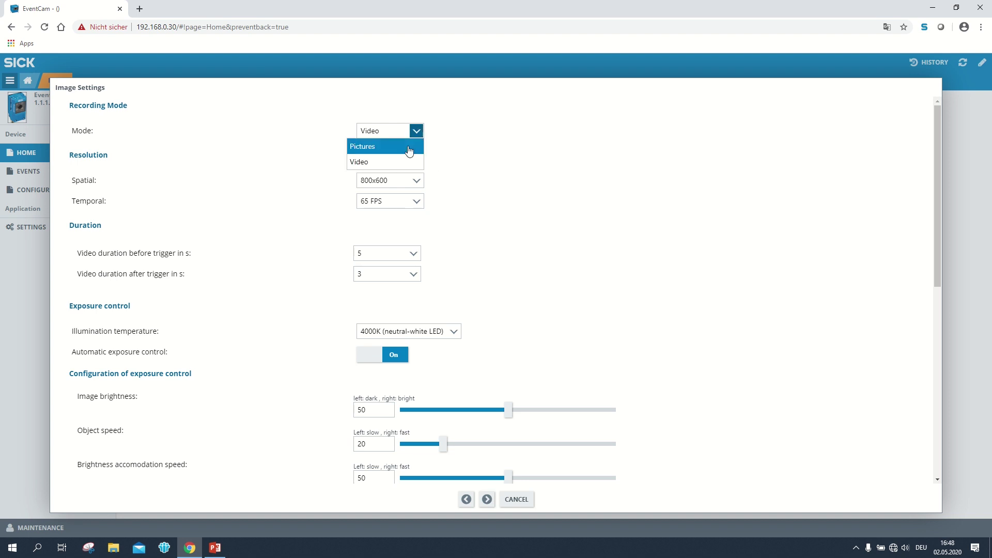
Switch to Pictures mode, try 2592x1944 keeping 15 FPS, then set spatial resolution to 800x600.
click(406, 151)
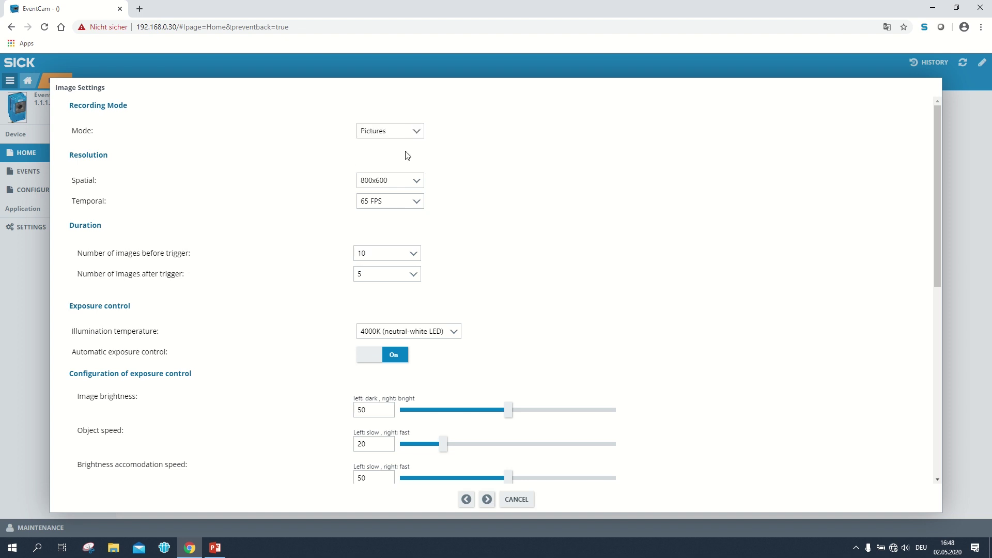
click(416, 181)
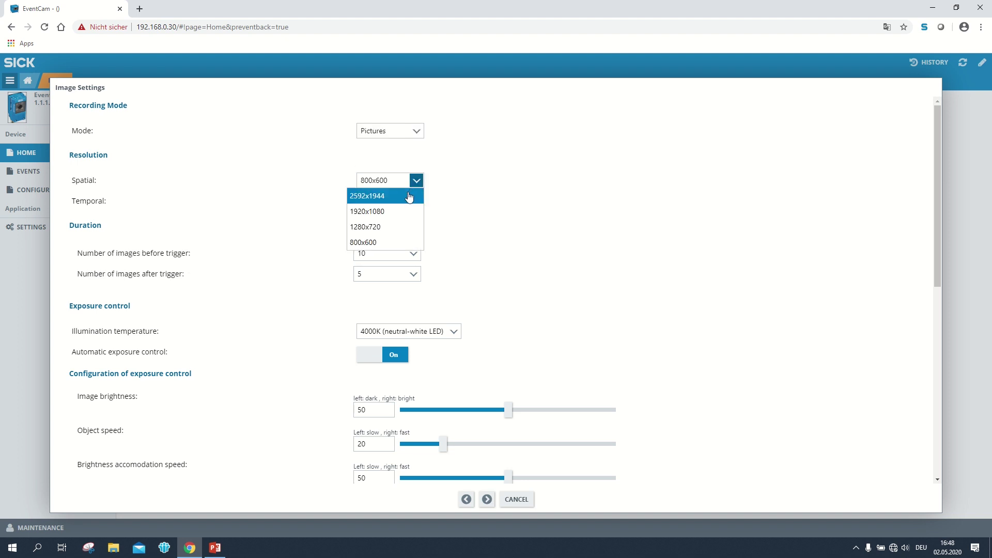
click(410, 196)
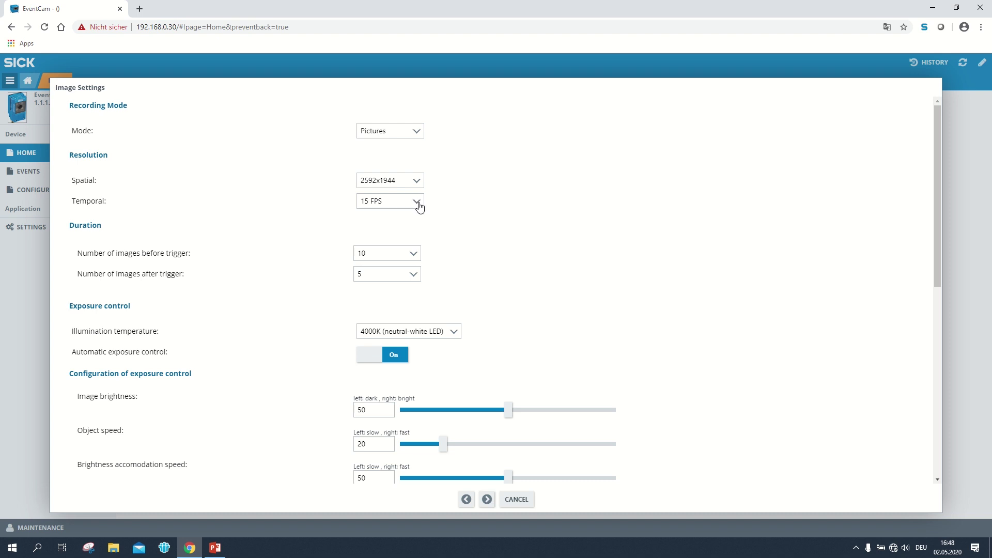
click(418, 203)
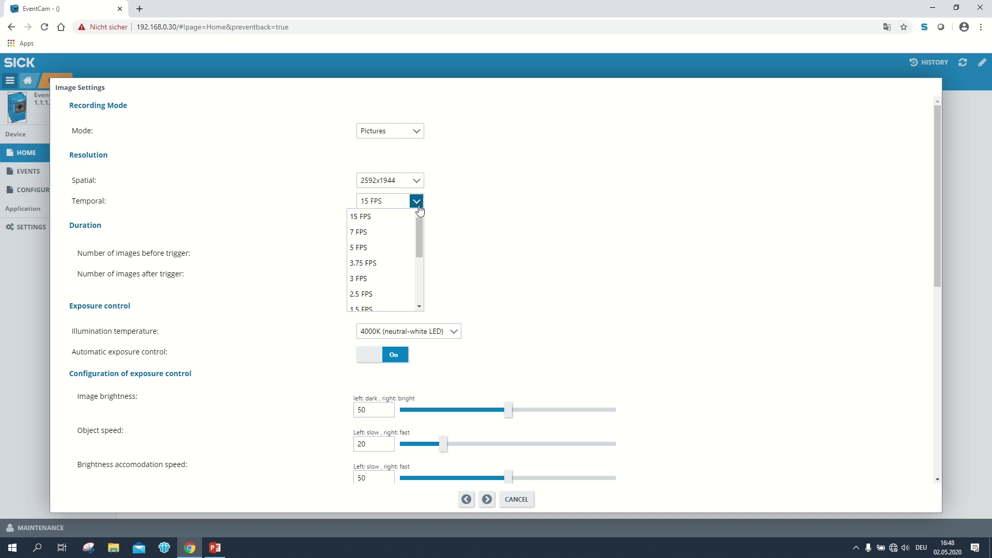
drag(417, 231, 420, 281)
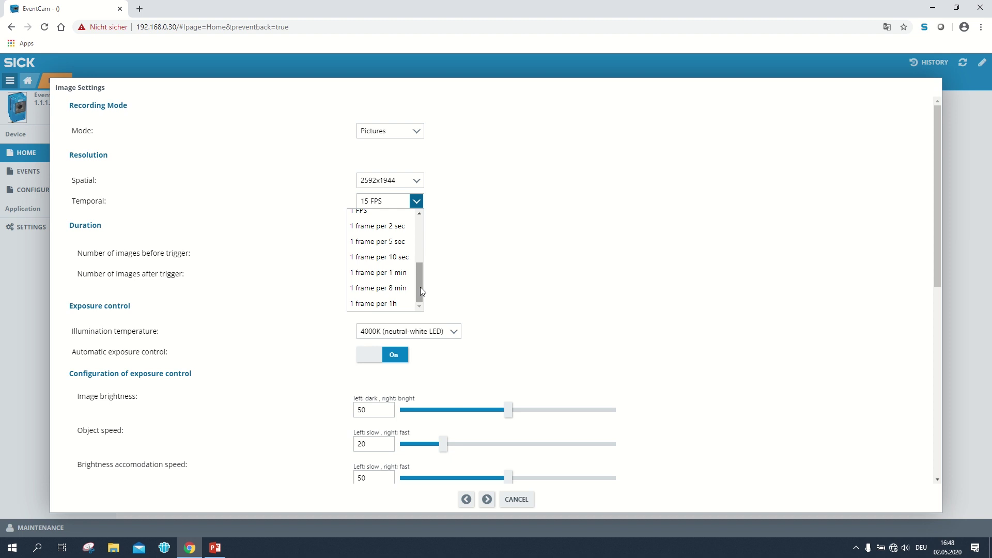
click(421, 203)
click(416, 181)
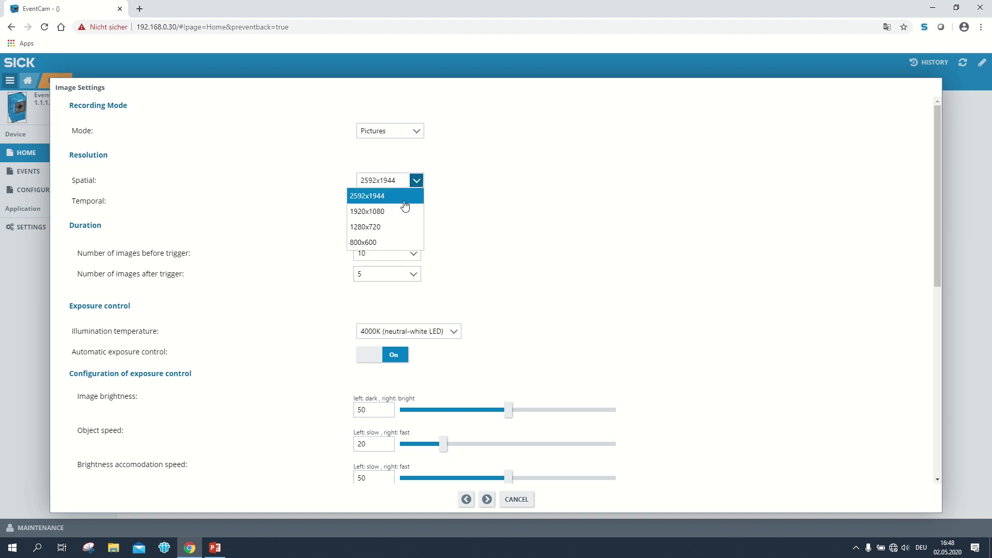
click(391, 243)
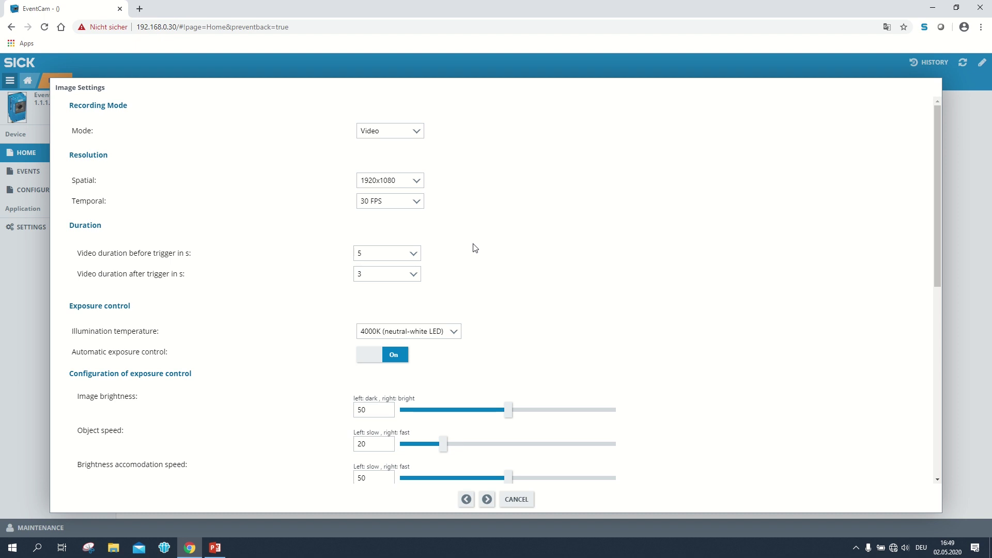
Set the video duration to 25 s before and 15 s after the trigger.
click(413, 254)
drag(417, 283, 416, 352)
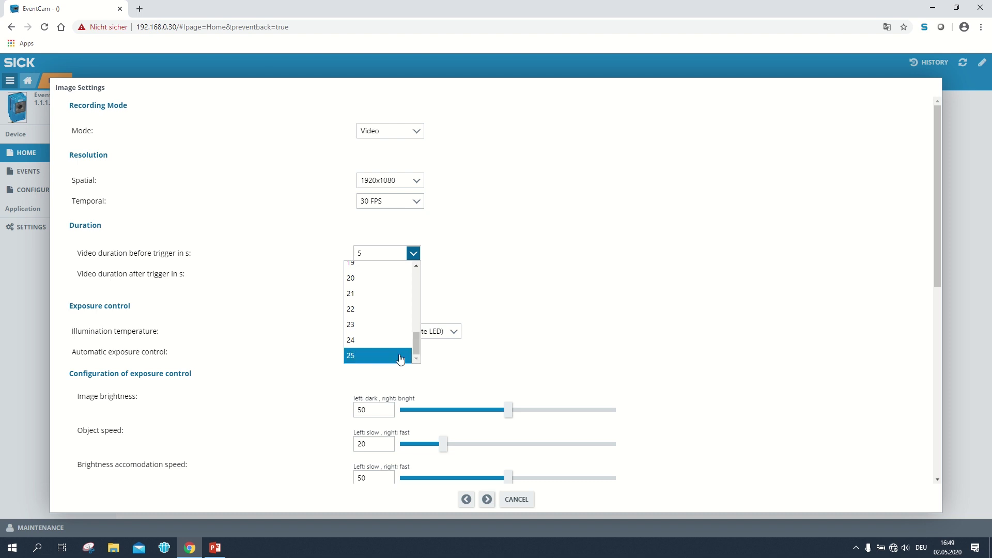
click(398, 356)
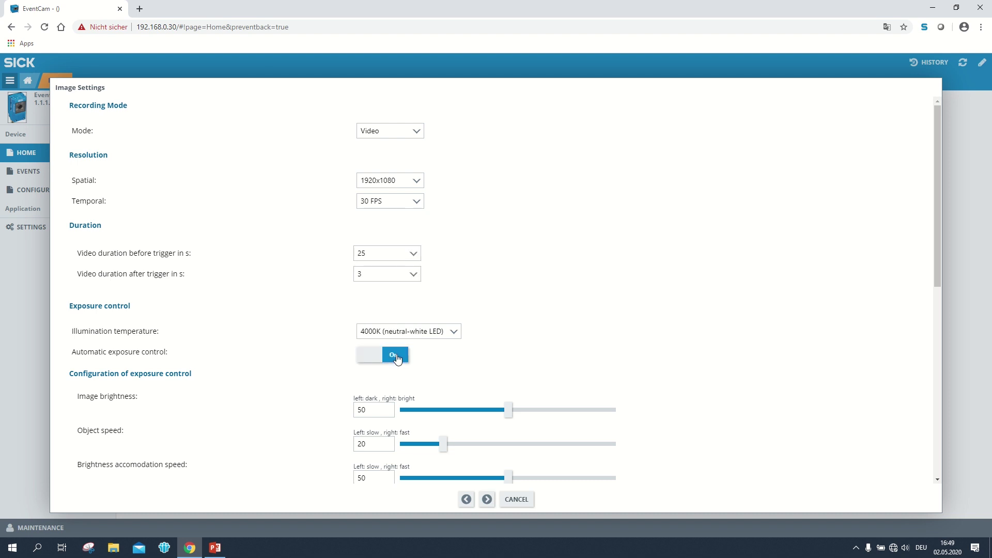
click(414, 274)
drag(416, 289, 416, 352)
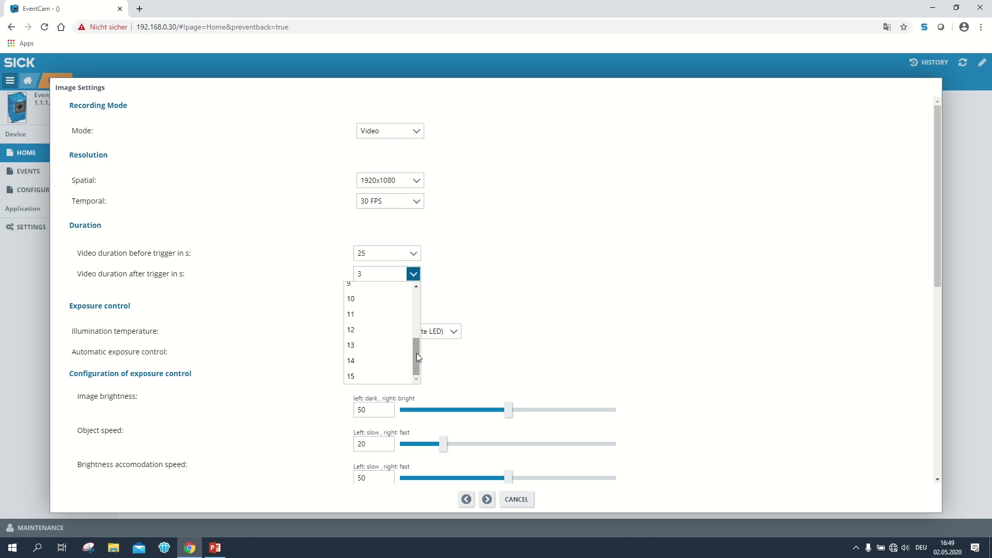
click(392, 377)
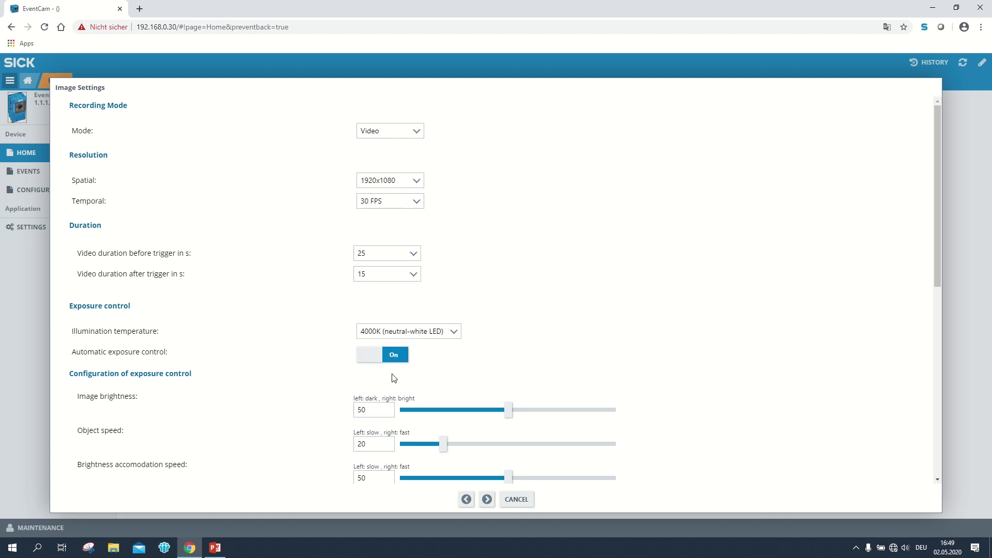
Set spatial resolution to 800x600 and temporal resolution to 13 FPS.
click(416, 180)
click(410, 227)
click(416, 201)
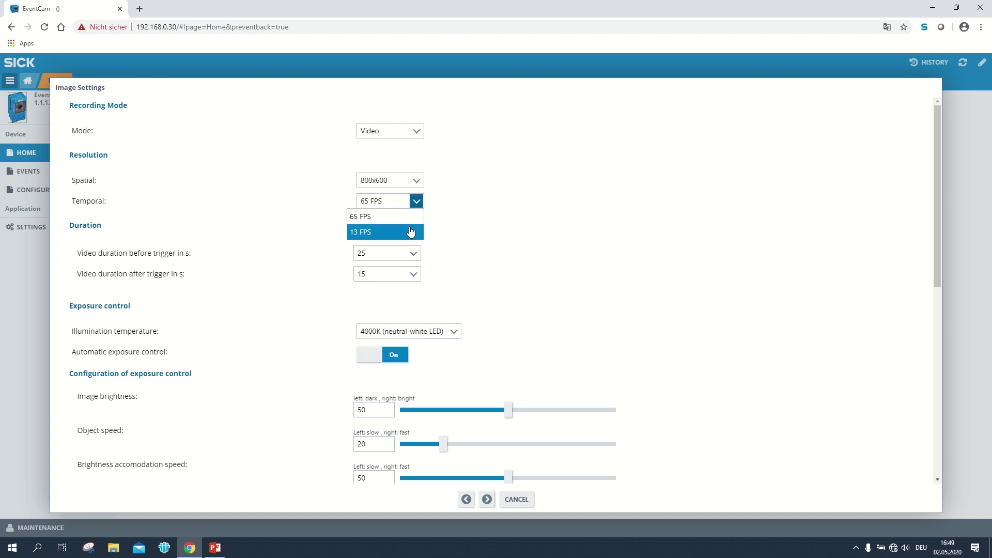
click(410, 230)
Change the trigger durations to 240 s before and 100 s after.
click(413, 253)
drag(416, 274, 416, 353)
click(393, 356)
click(413, 275)
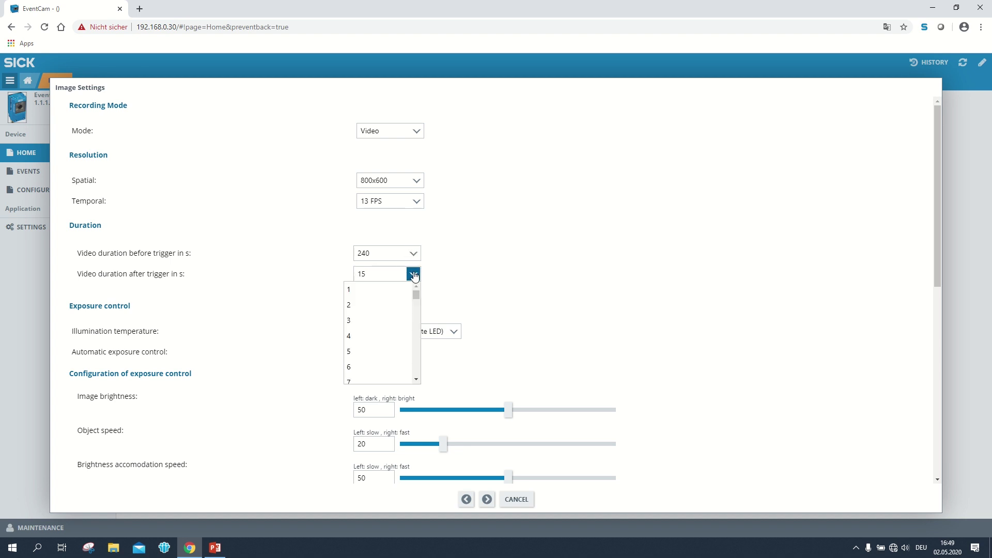
drag(416, 296, 418, 373)
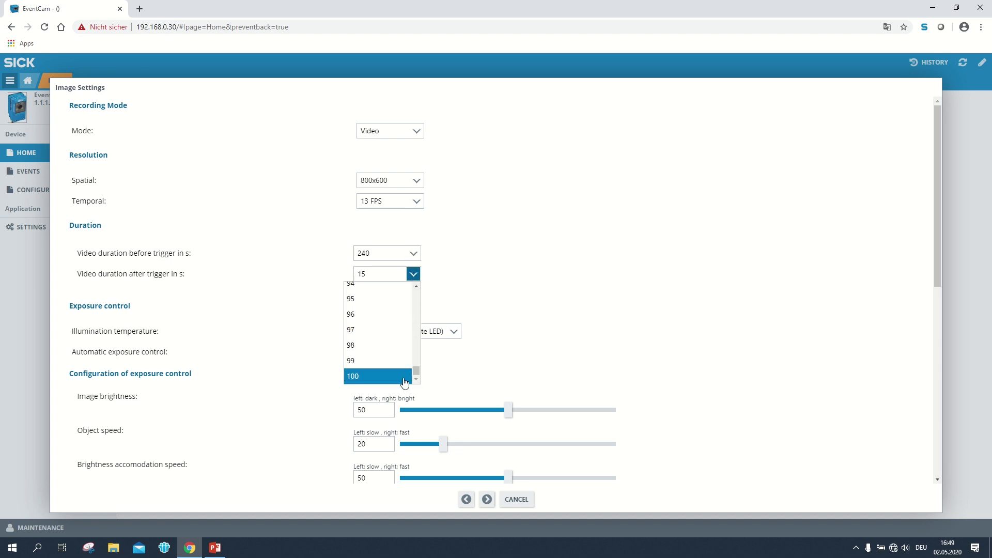
click(405, 380)
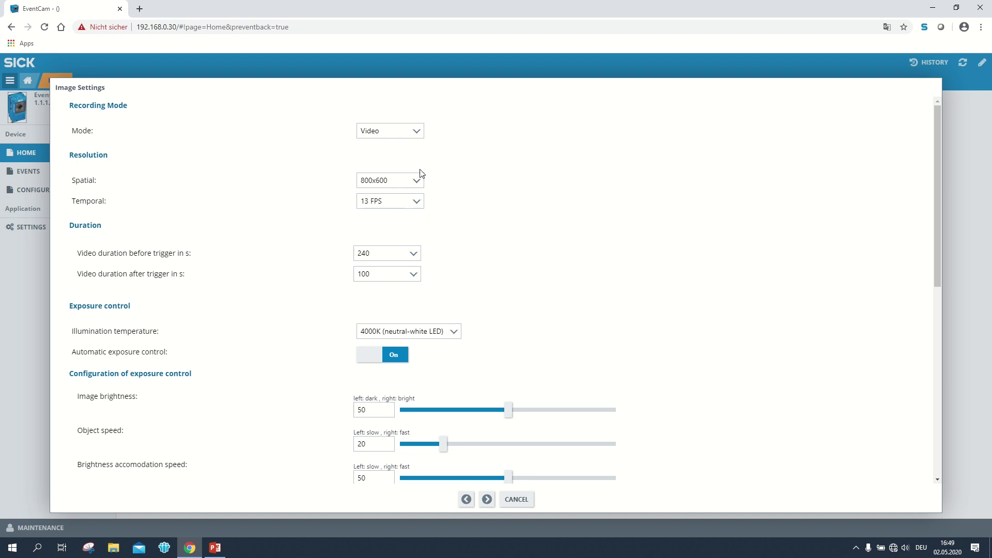
click(420, 134)
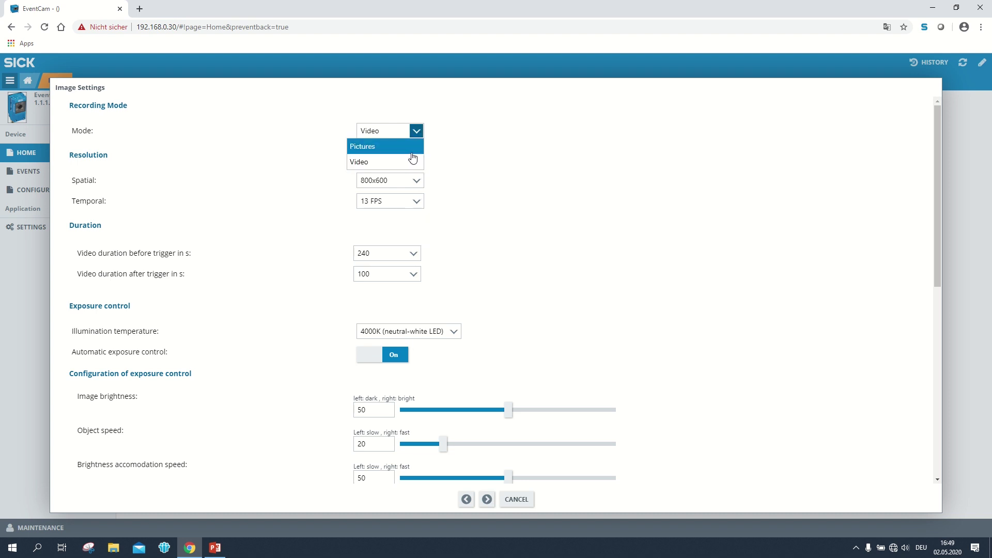
Switch to Pictures mode at 2592x1944, capturing 25 images before and 25 after the trigger.
click(413, 155)
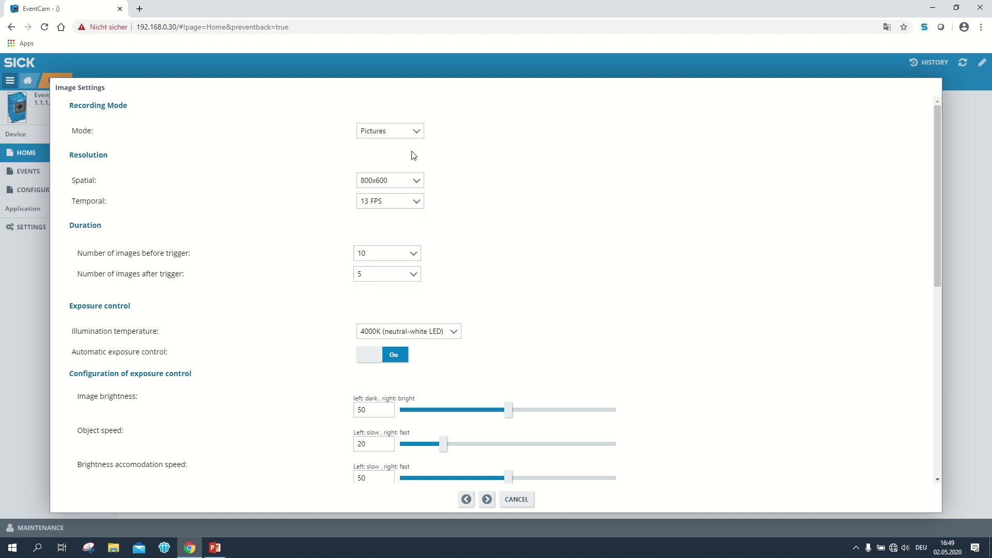
click(416, 182)
click(413, 196)
click(414, 254)
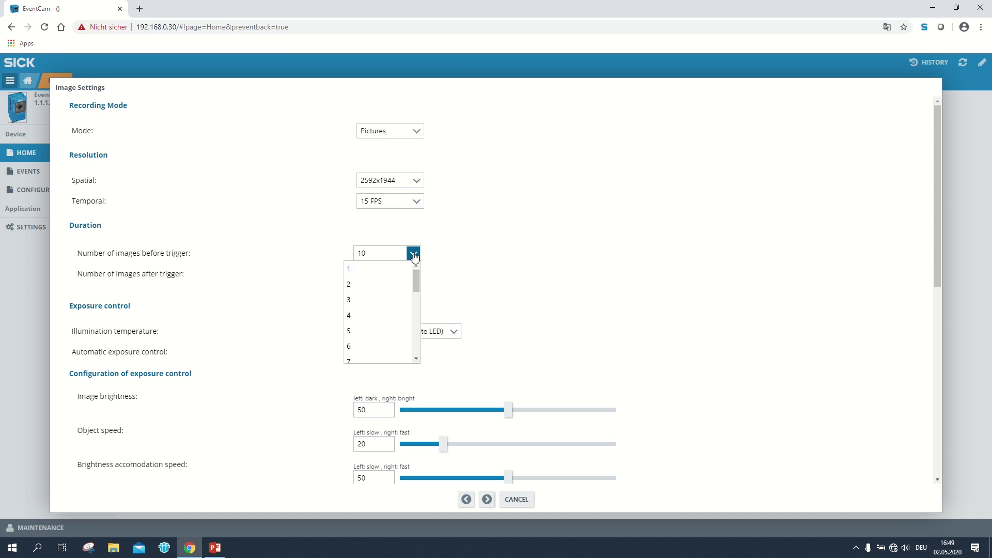
drag(417, 284, 416, 354)
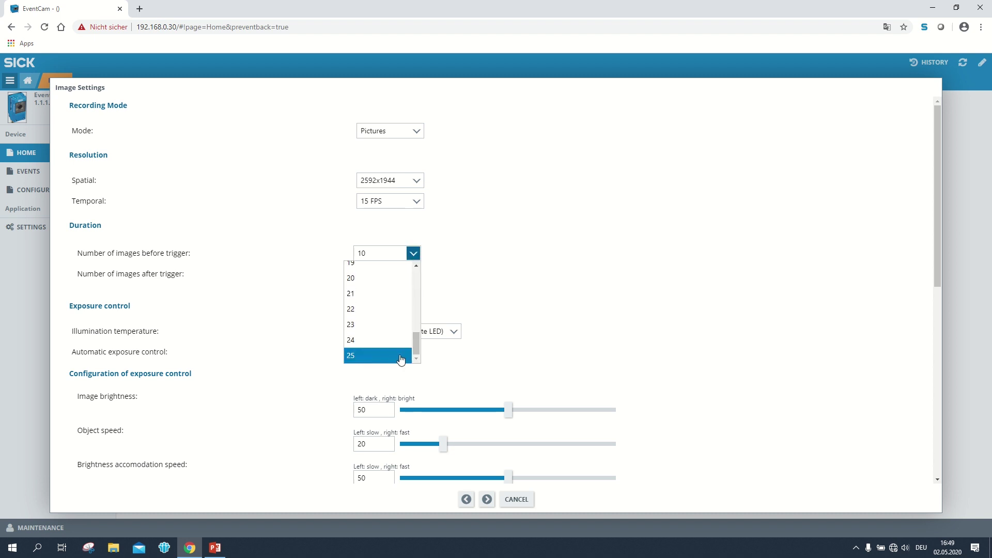
click(401, 355)
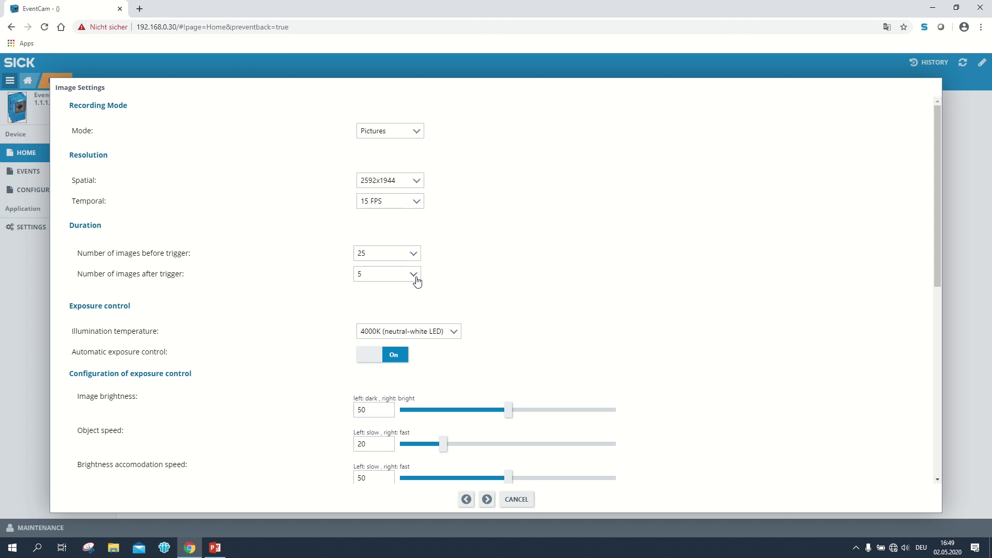
click(415, 278)
drag(417, 304, 414, 368)
click(406, 377)
Change spatial resolution to 800x600 and capture 120 images before and 120 after the trigger.
click(417, 180)
click(412, 241)
click(414, 255)
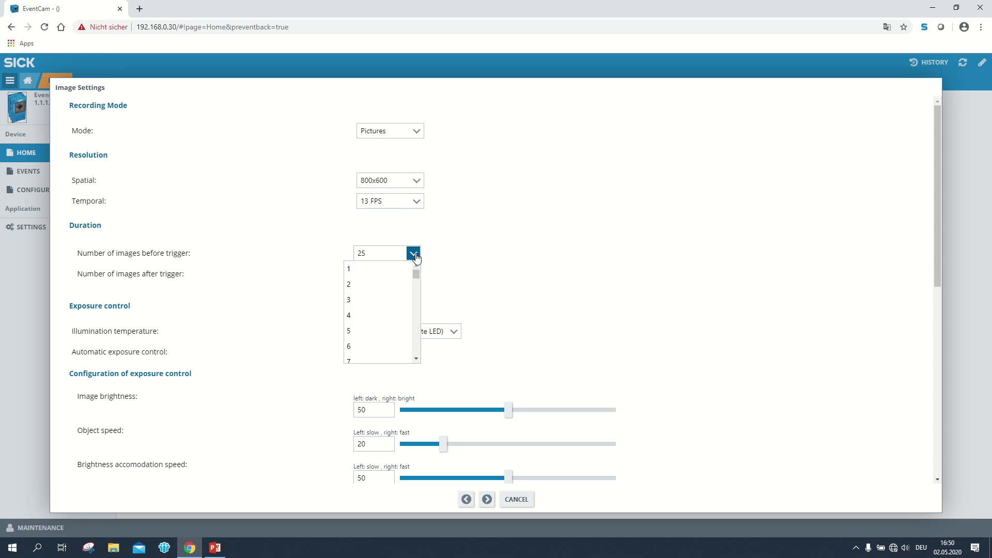
drag(416, 283, 414, 353)
click(382, 356)
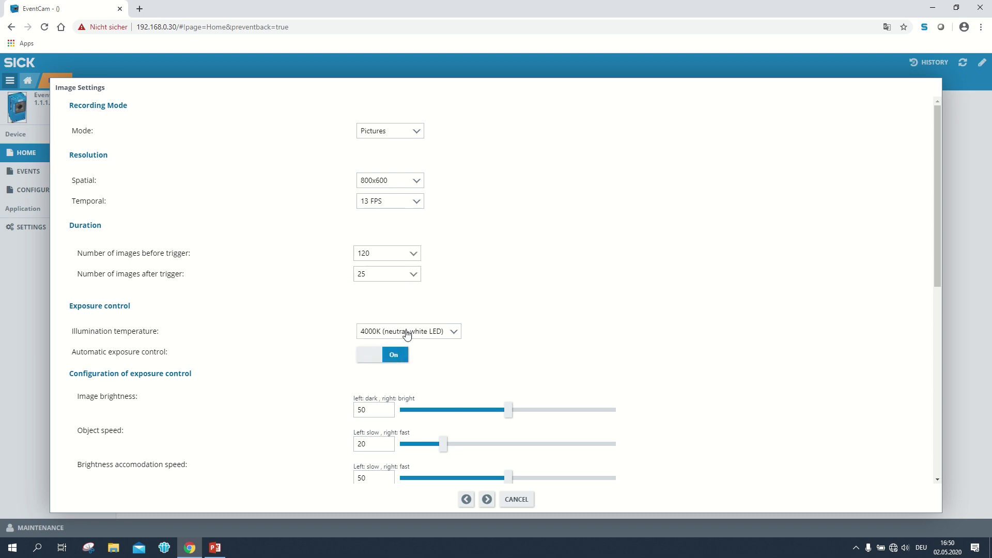
click(413, 279)
drag(416, 289, 417, 375)
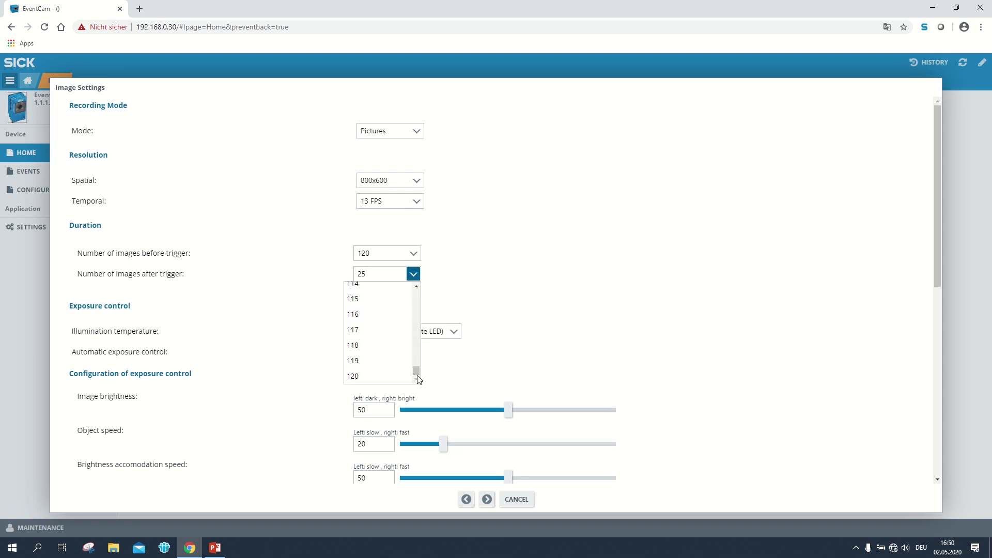
click(400, 377)
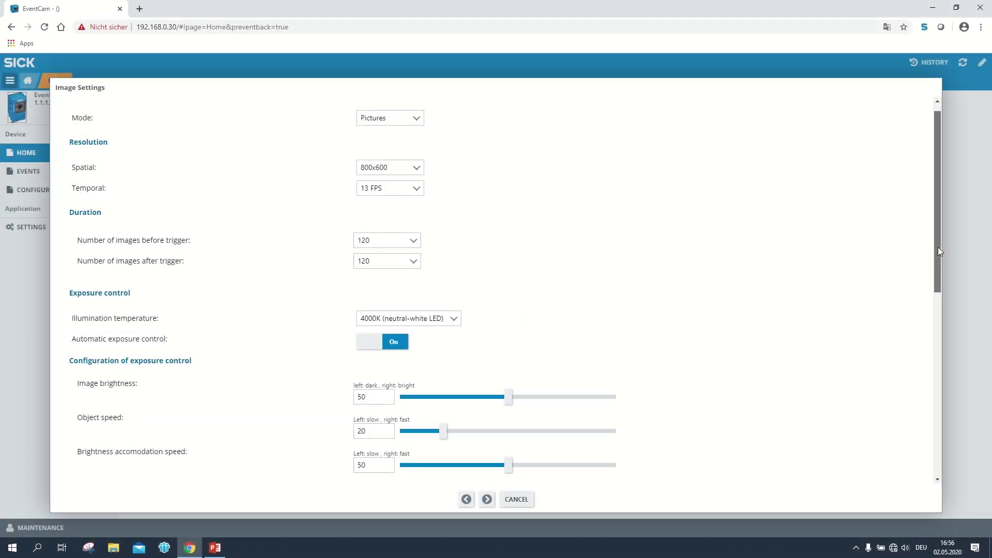
Keep 4000K neutral-white illumination and toggle automatic exposure off and back on, with brightness 50.
drag(938, 252, 938, 335)
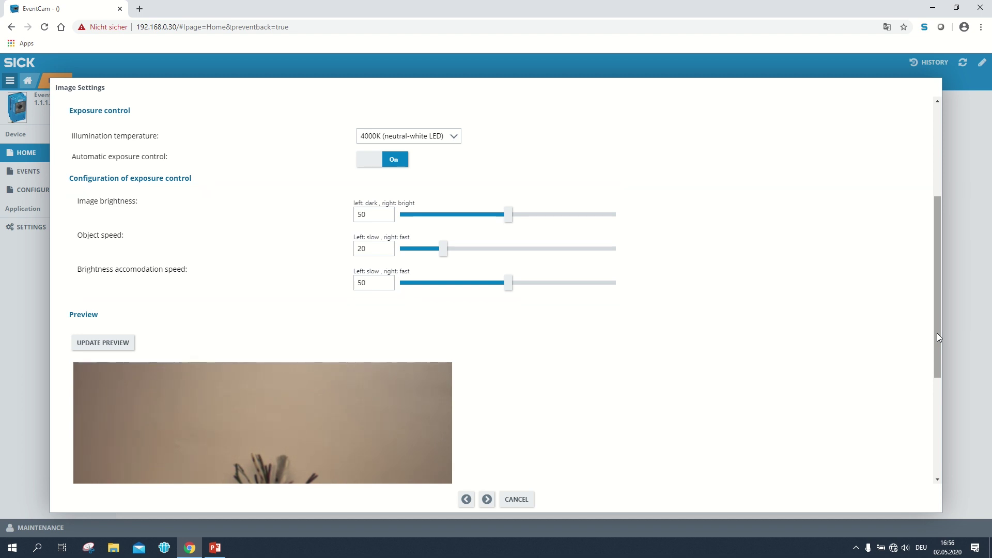
drag(937, 332, 936, 427)
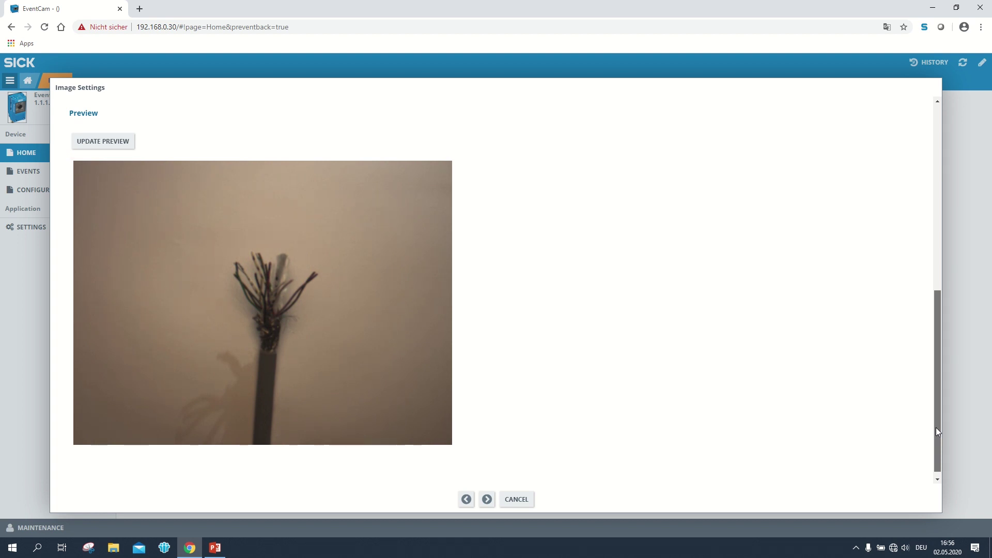
drag(935, 426, 947, 332)
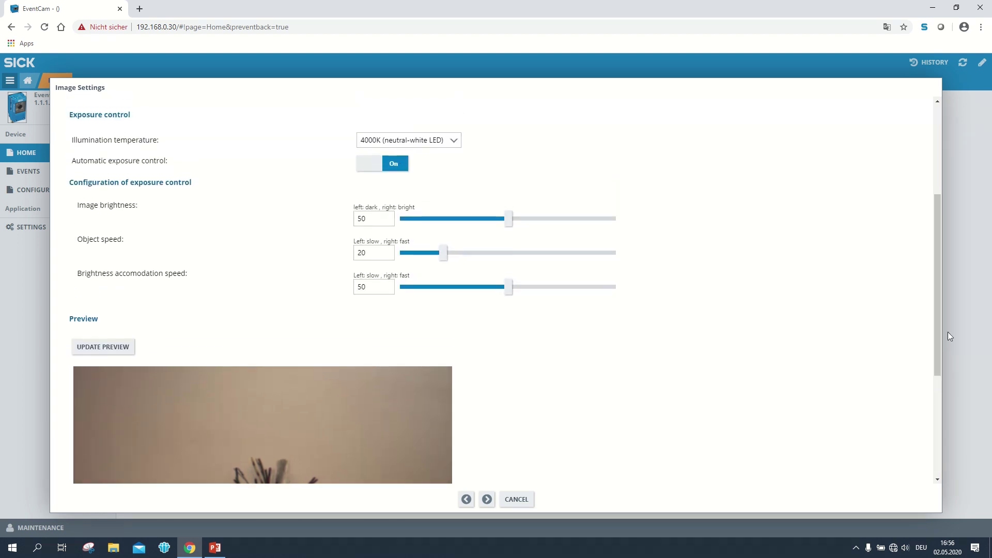
click(453, 141)
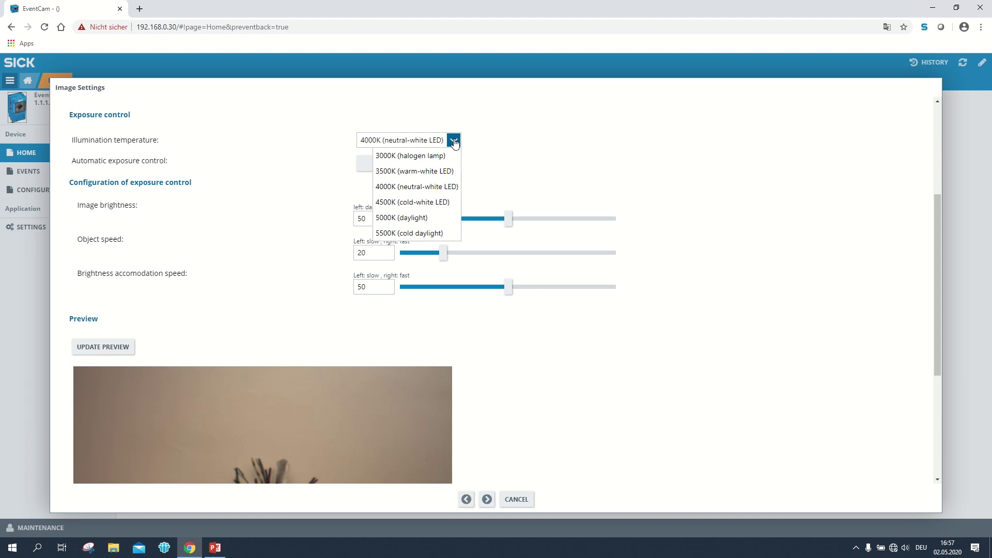
click(455, 142)
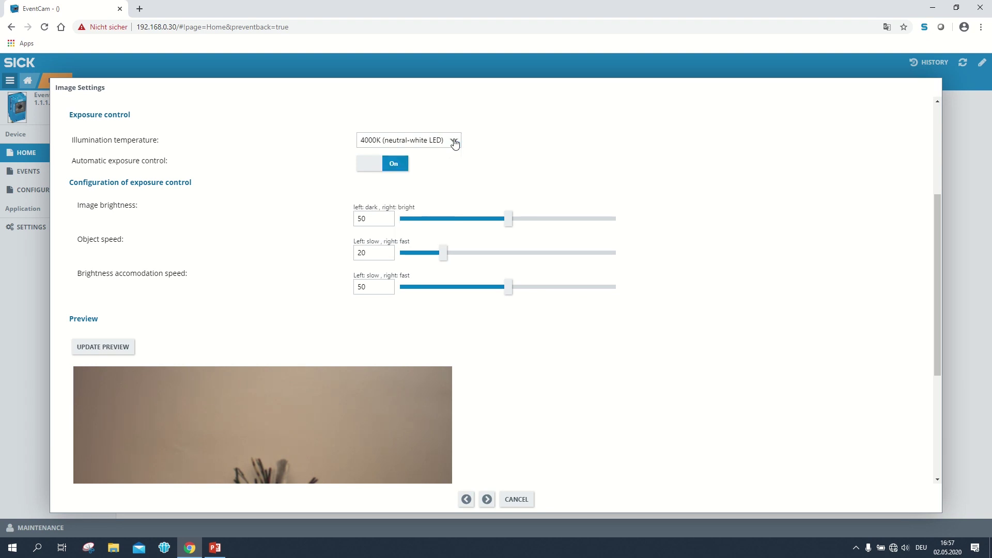
click(398, 167)
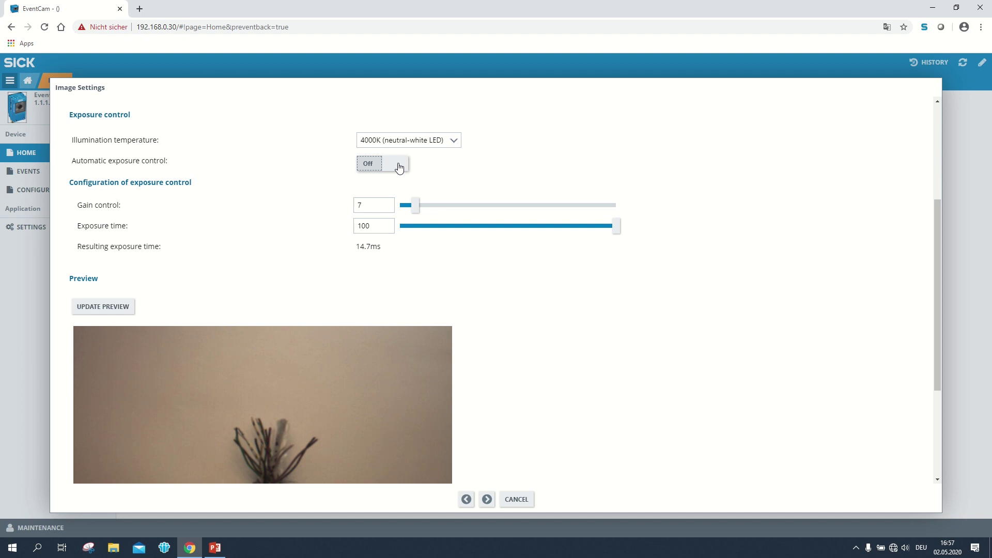
click(398, 168)
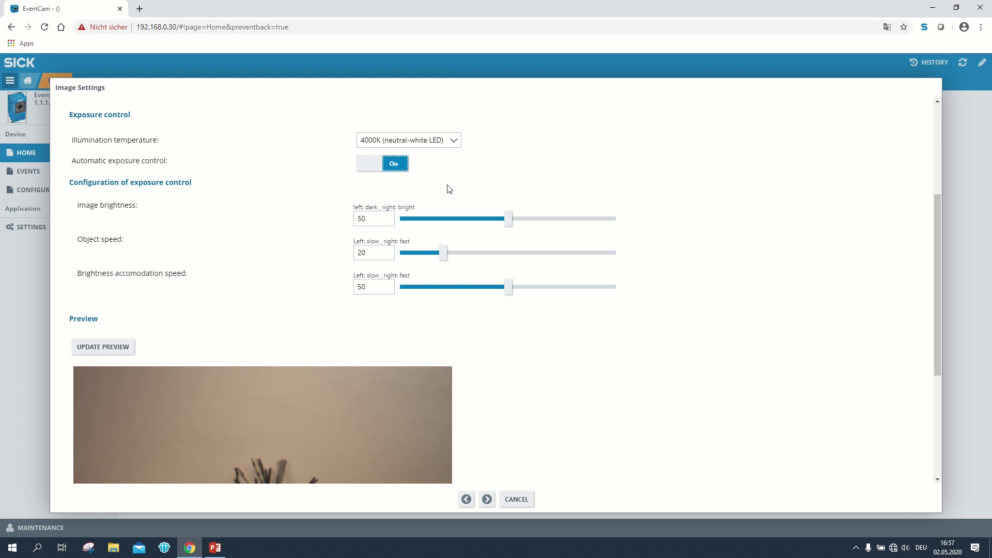
Preview manual gain 18 and exposure 63, restore automatic exposure, and continue to Image Cropping.
click(393, 164)
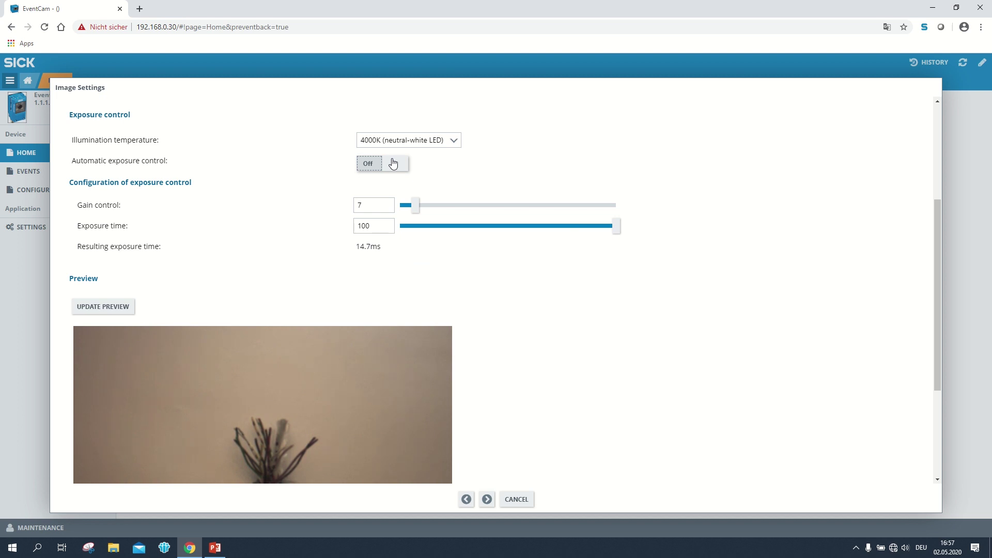
drag(415, 206, 439, 205)
drag(617, 227, 536, 225)
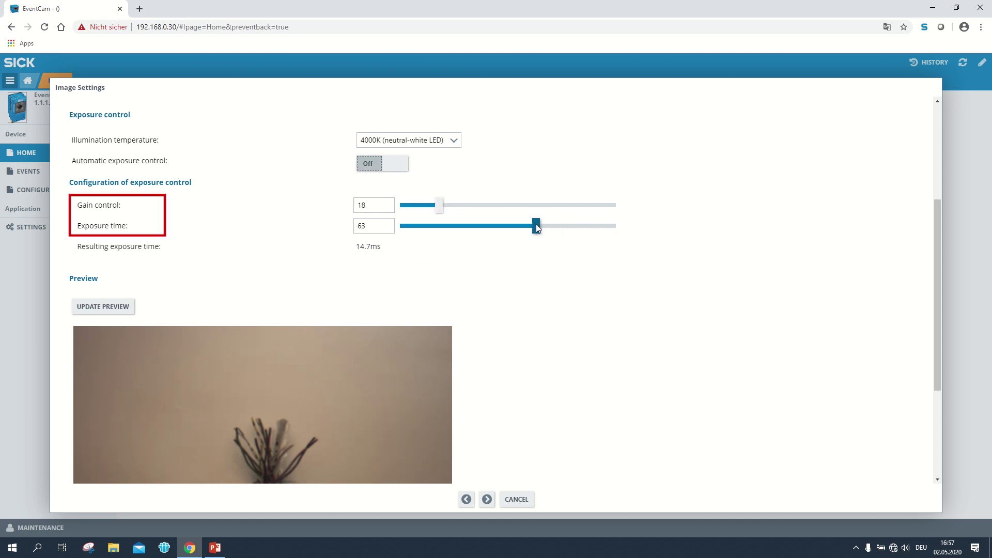
click(112, 309)
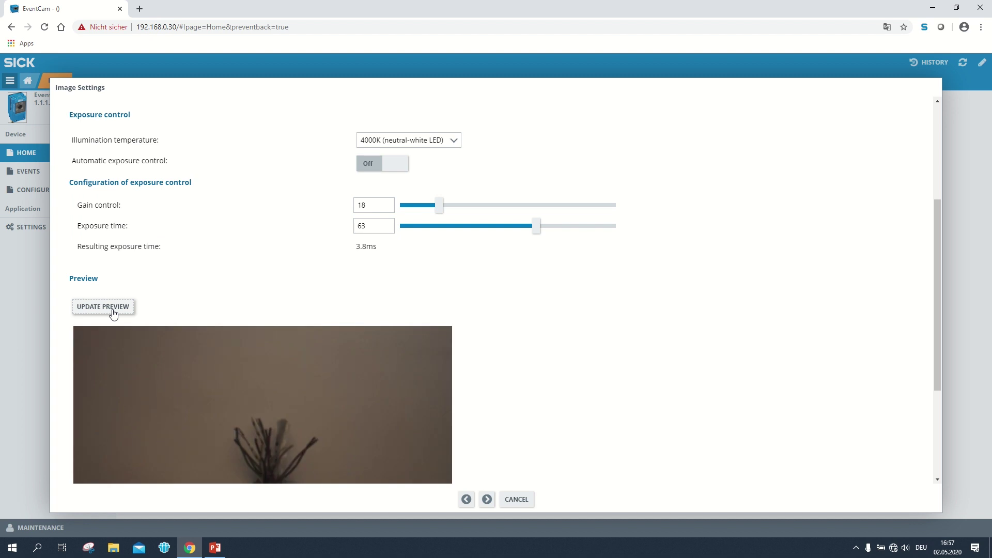
click(370, 164)
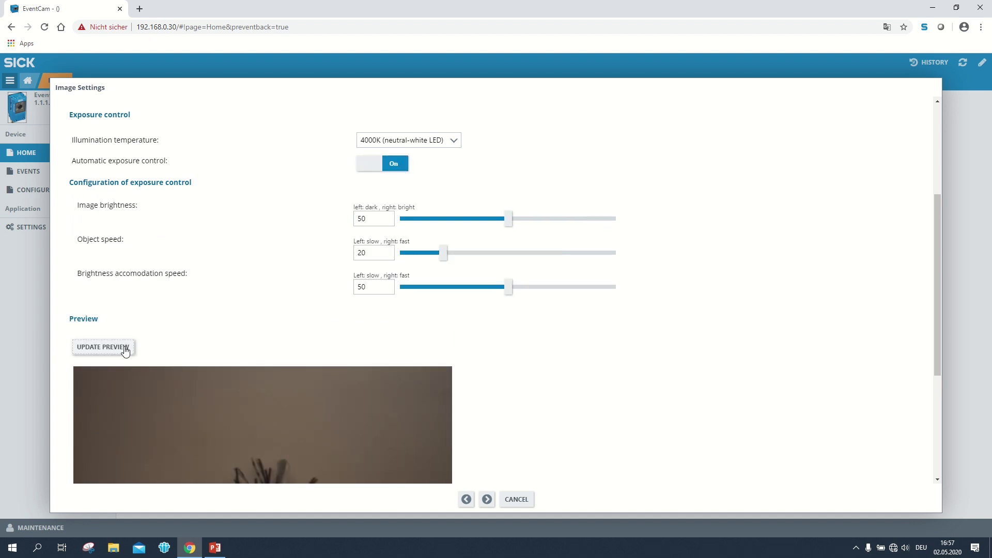
click(486, 499)
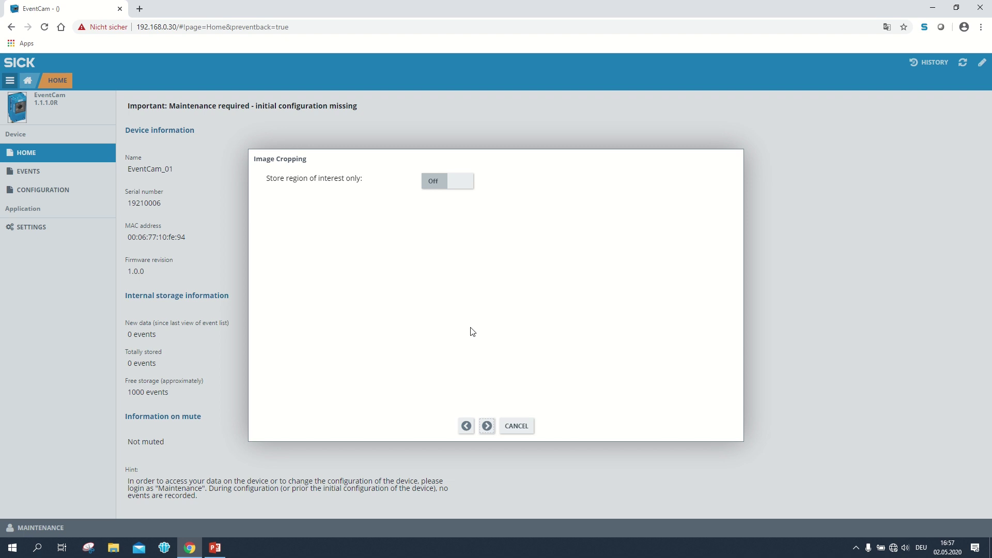
Turn on Store region of interest only and preview a 57% horizontal, 61% vertical crop.
click(455, 184)
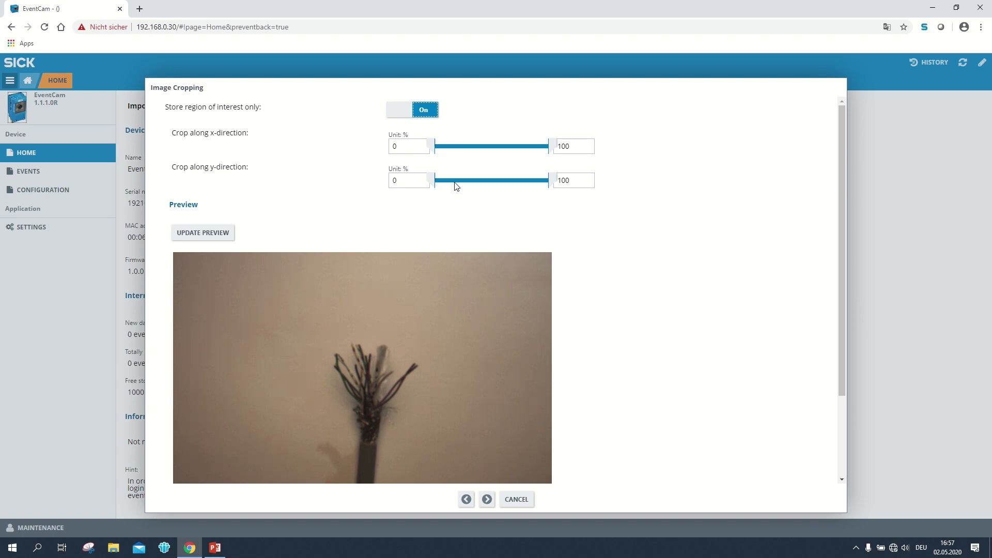
drag(432, 147, 502, 150)
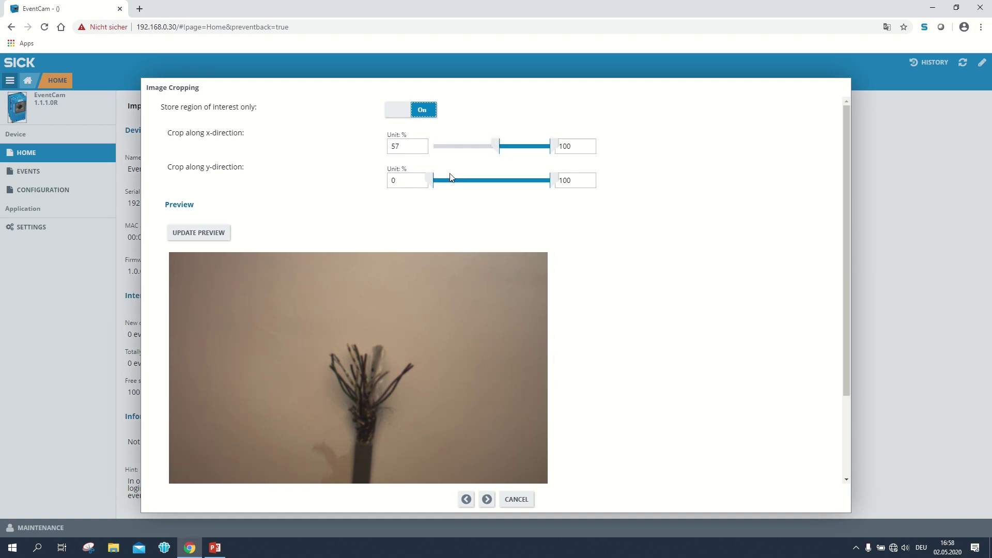
drag(551, 180, 506, 179)
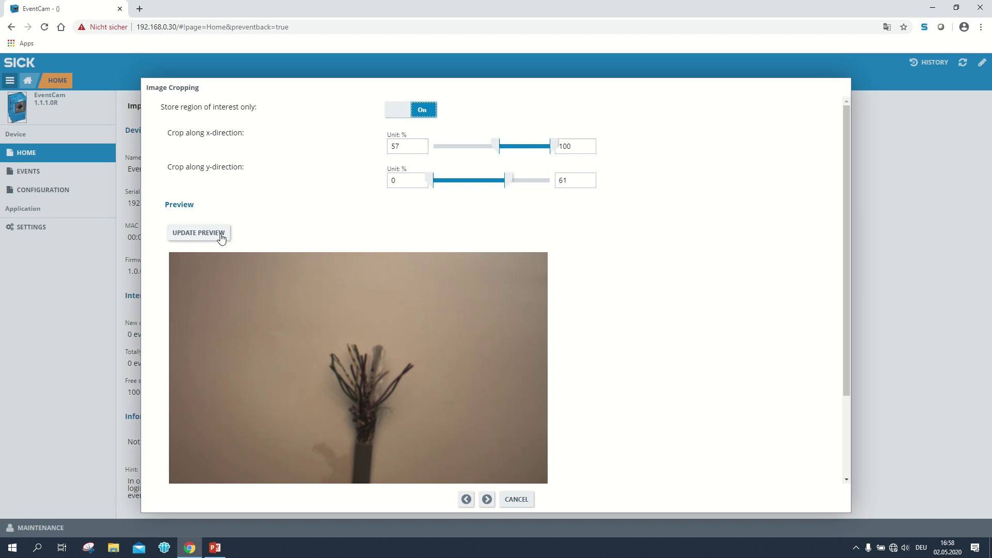
click(222, 235)
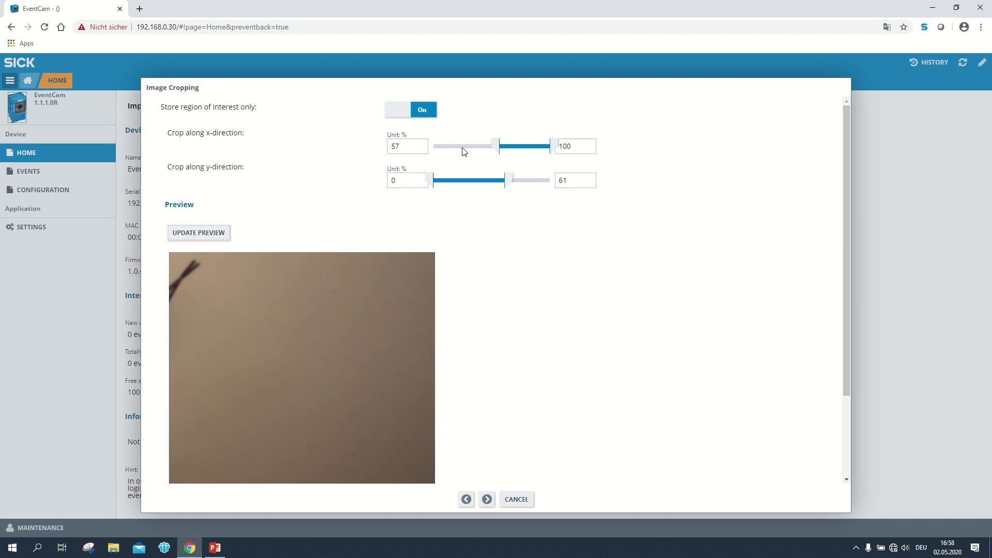
Reset both crop sliders to 0–100%, refresh the full preview, and advance to Storage.
drag(498, 146, 432, 146)
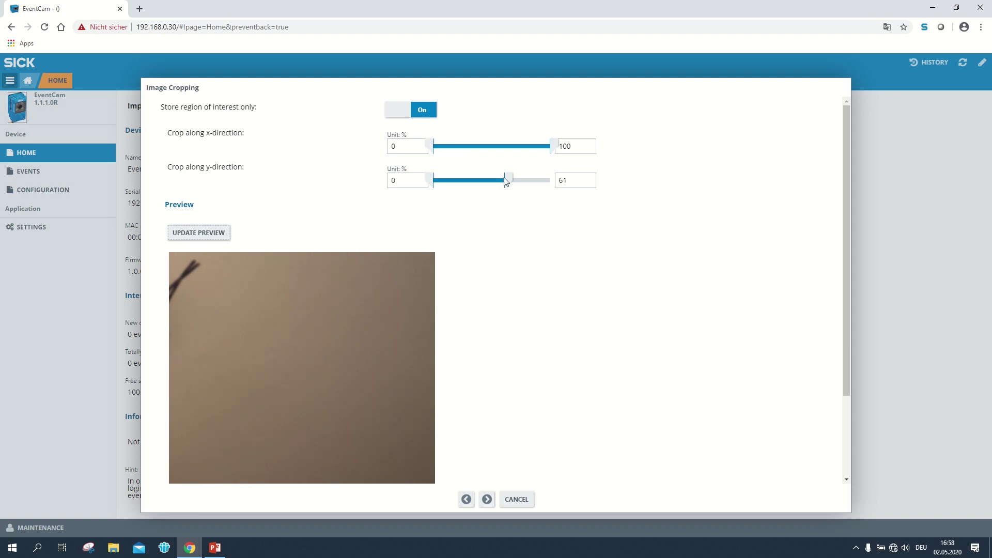
drag(508, 180, 552, 184)
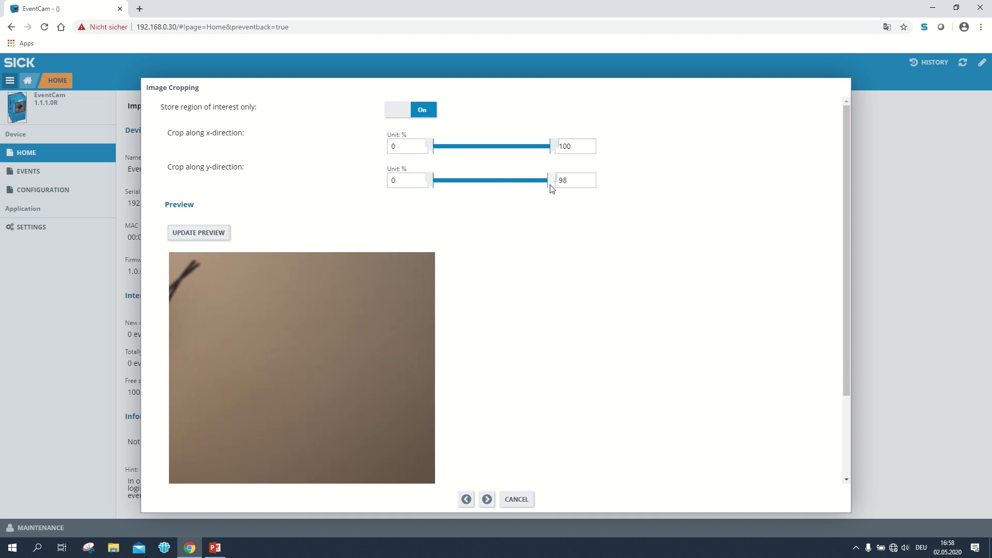
click(222, 235)
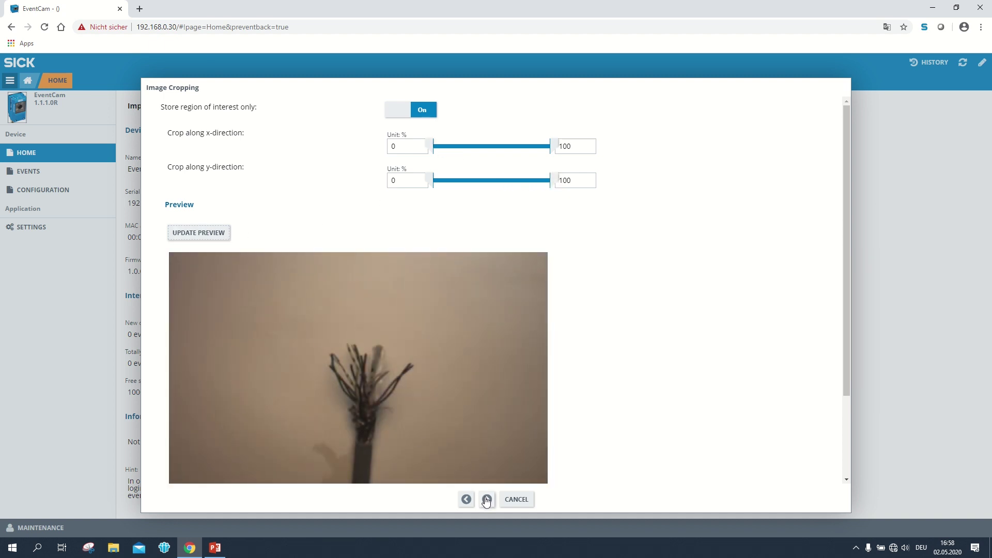
click(487, 499)
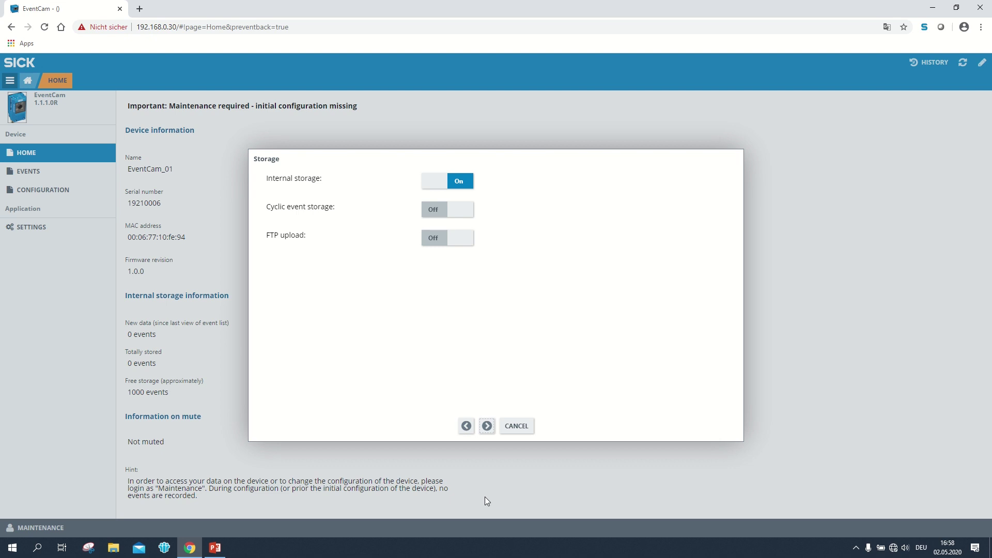
Move on to the Trigger page, keeping pin active state high and regular temporal grid.
click(487, 426)
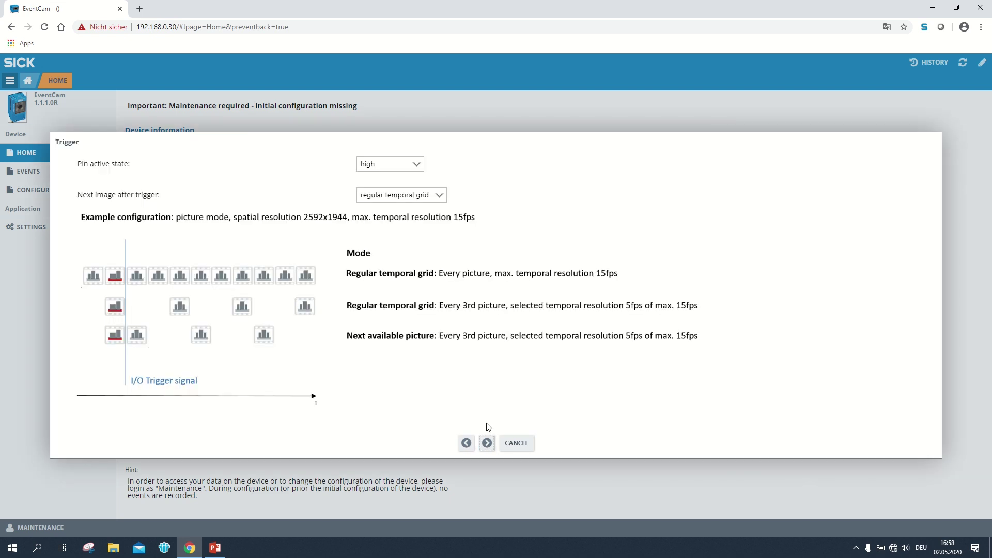
click(418, 165)
click(418, 171)
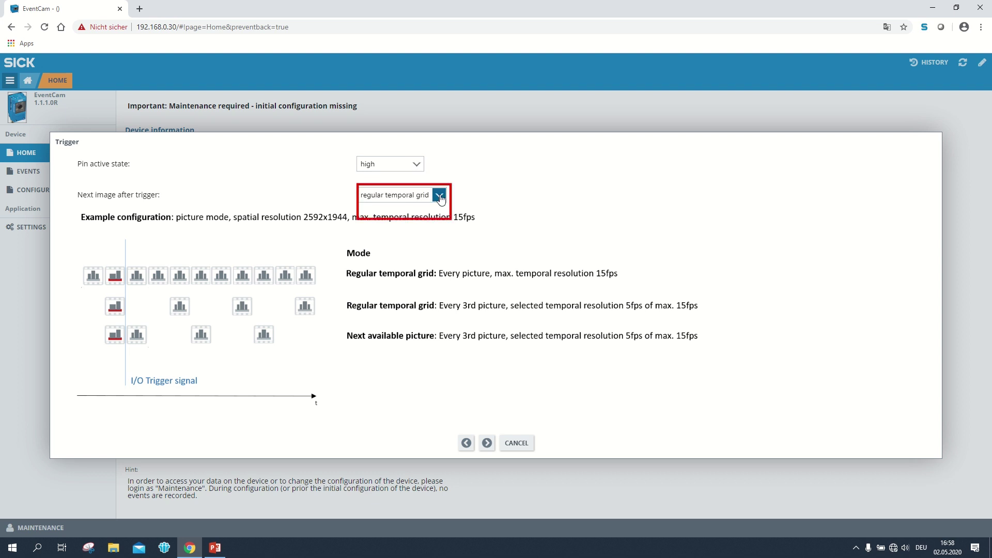
click(439, 196)
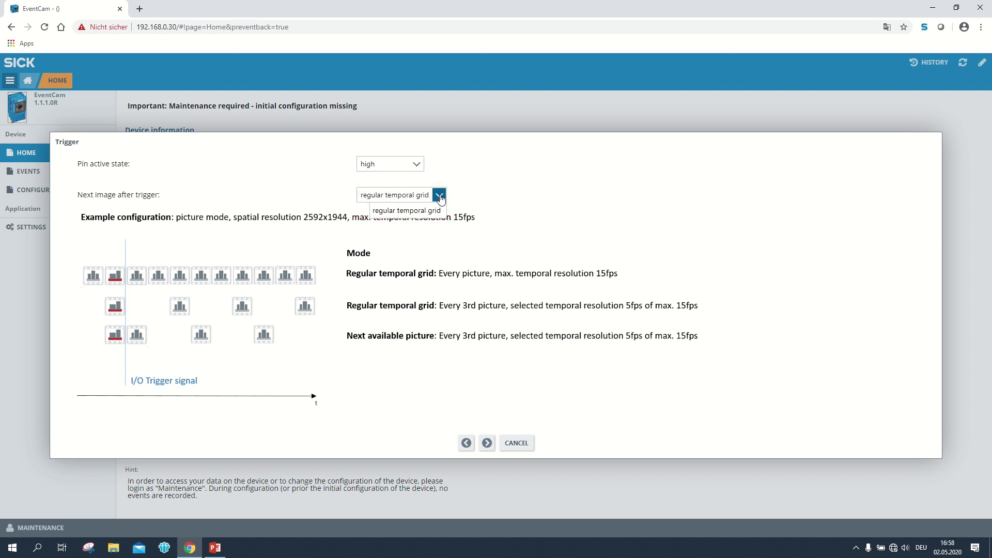
click(439, 196)
Go back three pages to Image Settings and change the temporal resolution from 13 to 5 FPS.
click(466, 442)
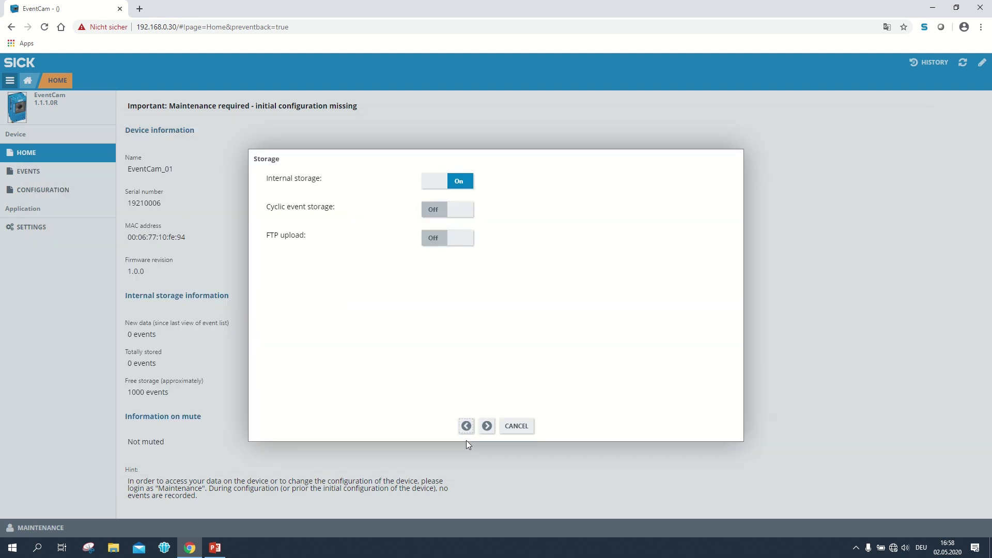
click(467, 425)
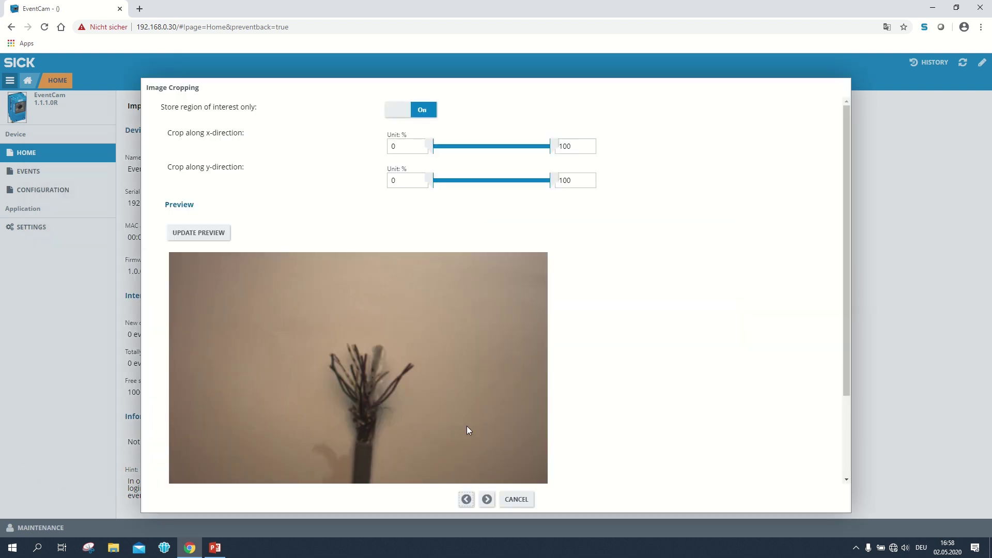
click(466, 499)
click(417, 201)
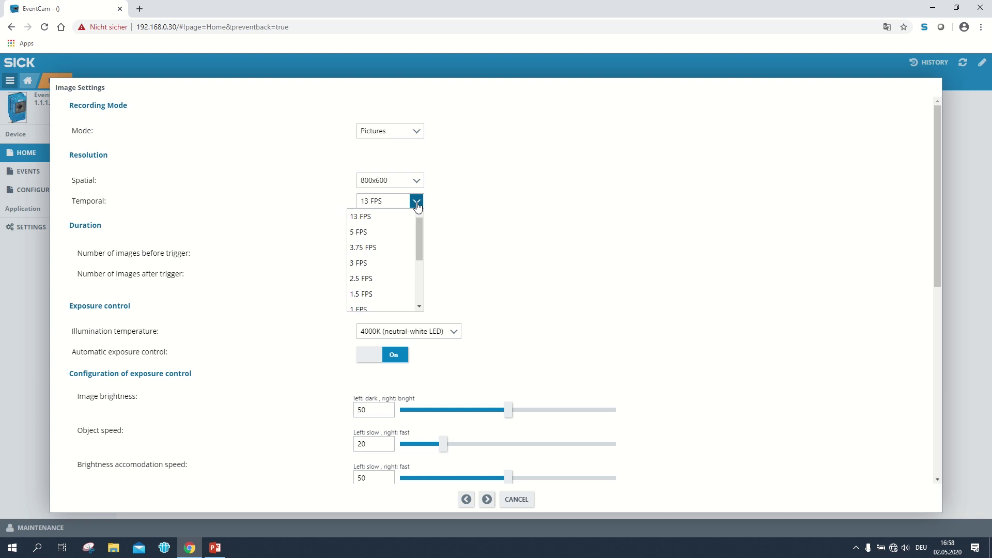
click(396, 229)
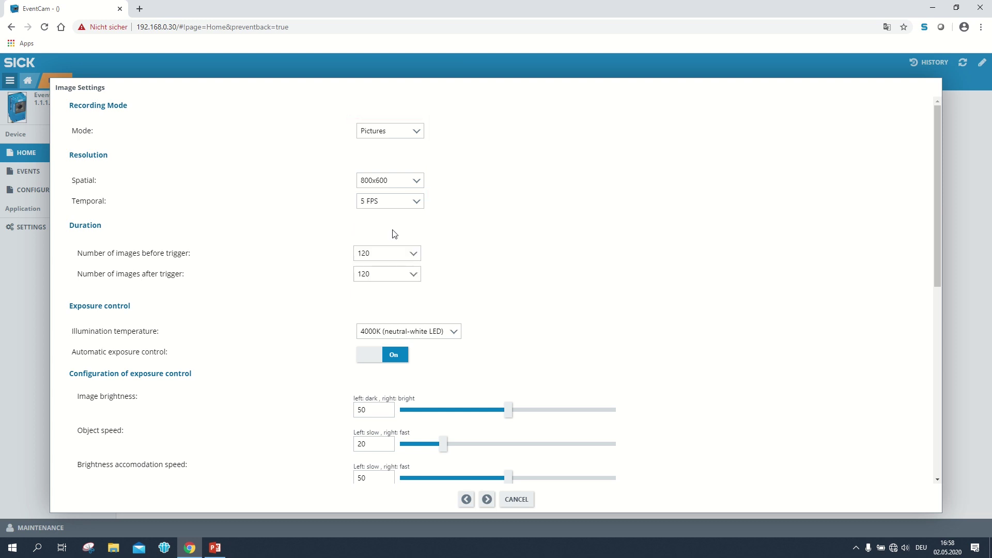
Advance through Image Cropping, Storage and Trigger, keeping regular temporal grid, to the Mute page.
click(487, 499)
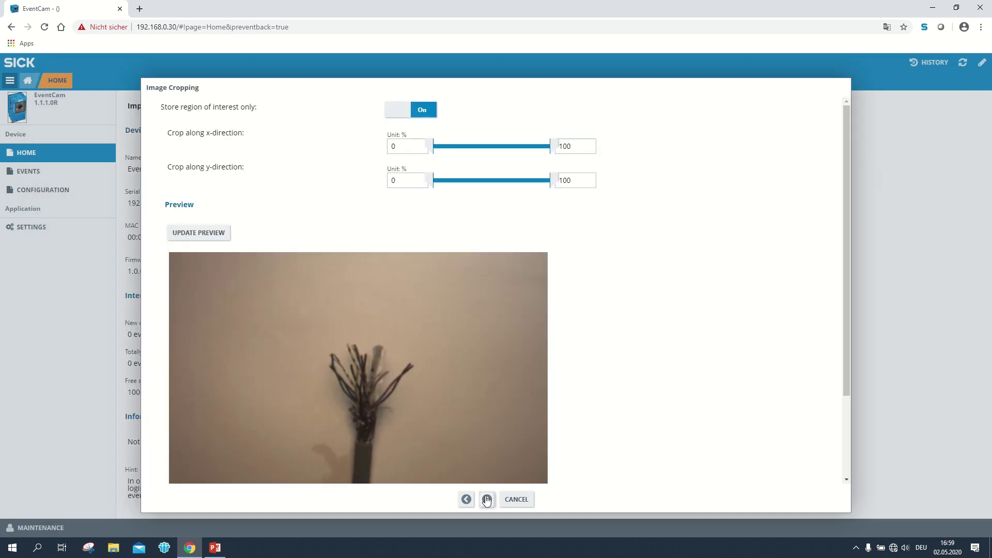
click(487, 499)
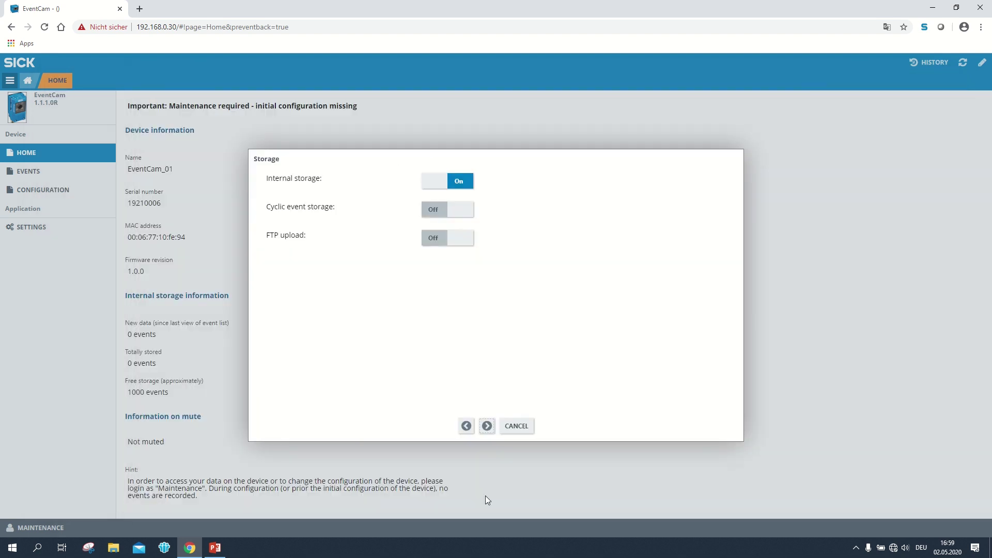
click(485, 431)
click(439, 195)
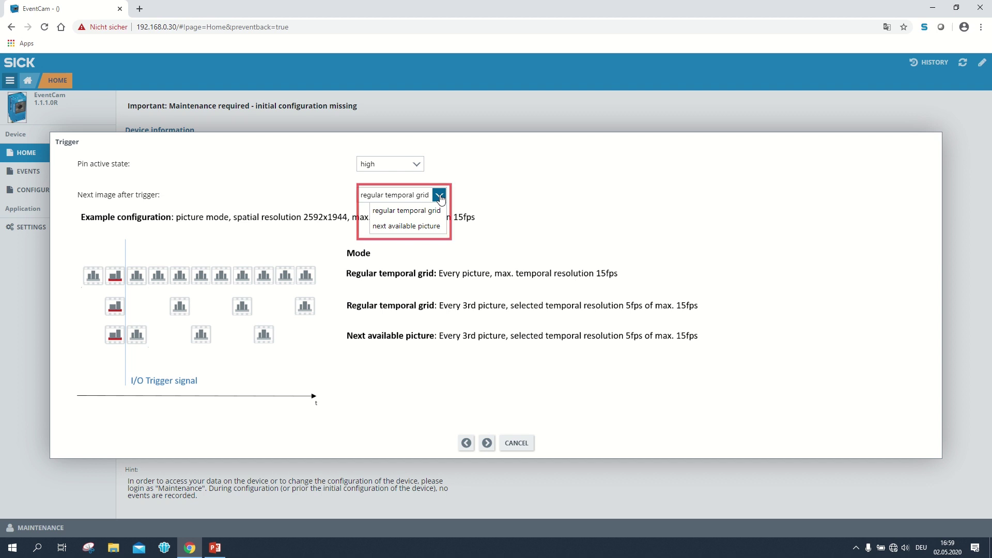
click(439, 196)
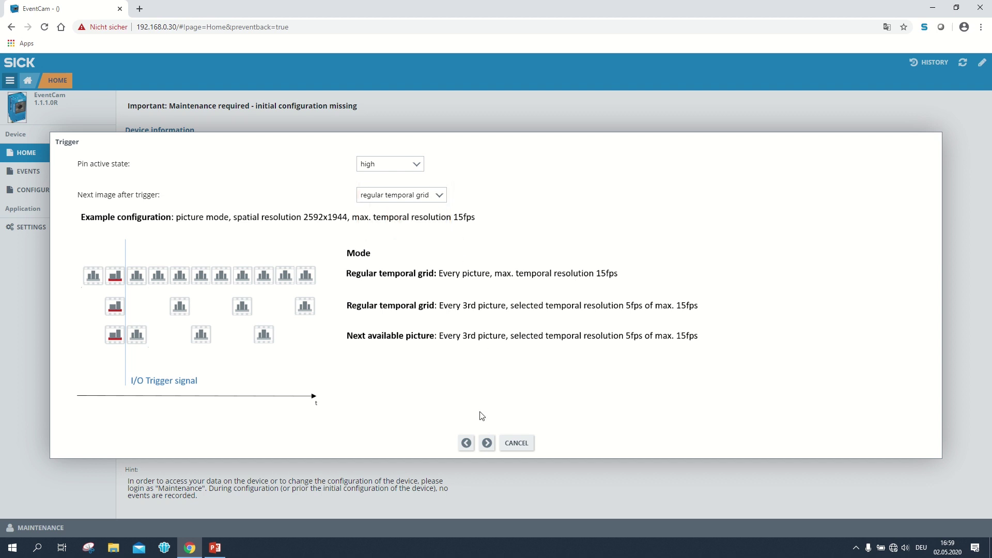
click(487, 444)
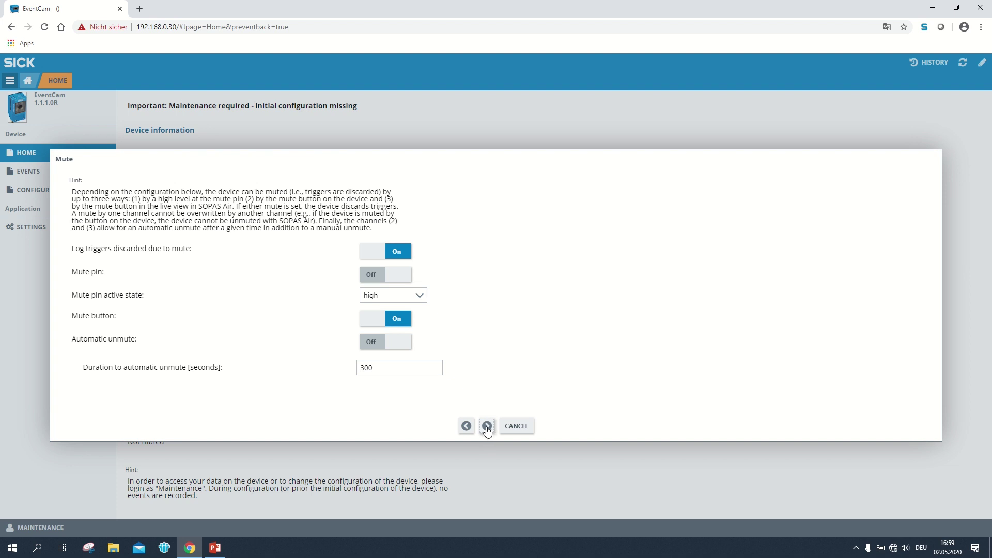
Move past the Mute page and finish the Network page at IP 192.168.0.30, subnet 255.255.255.0.
click(487, 427)
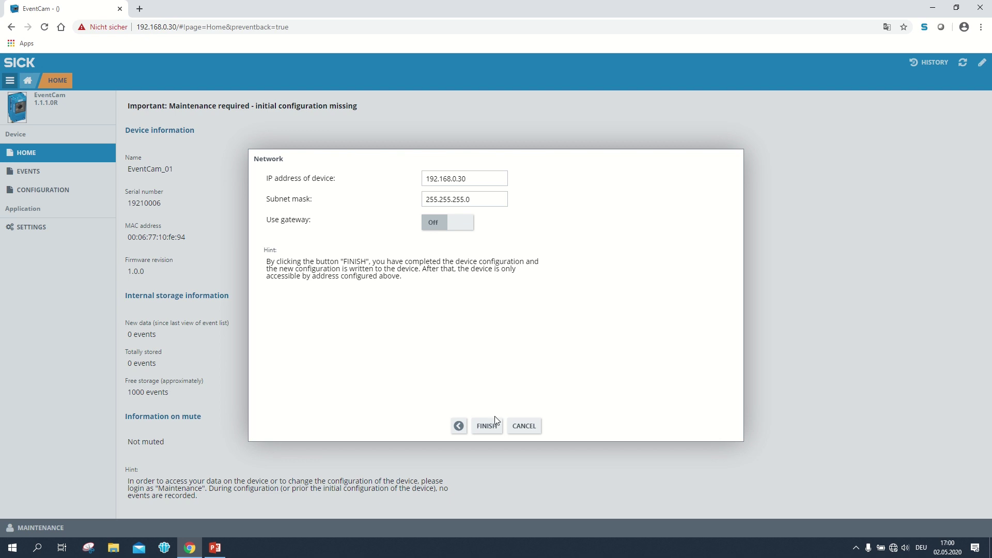
click(488, 426)
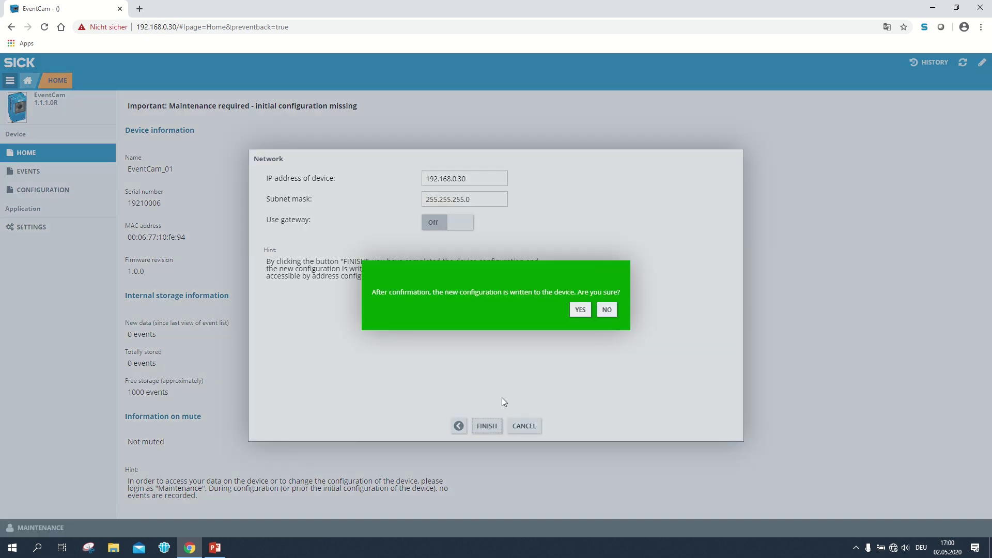